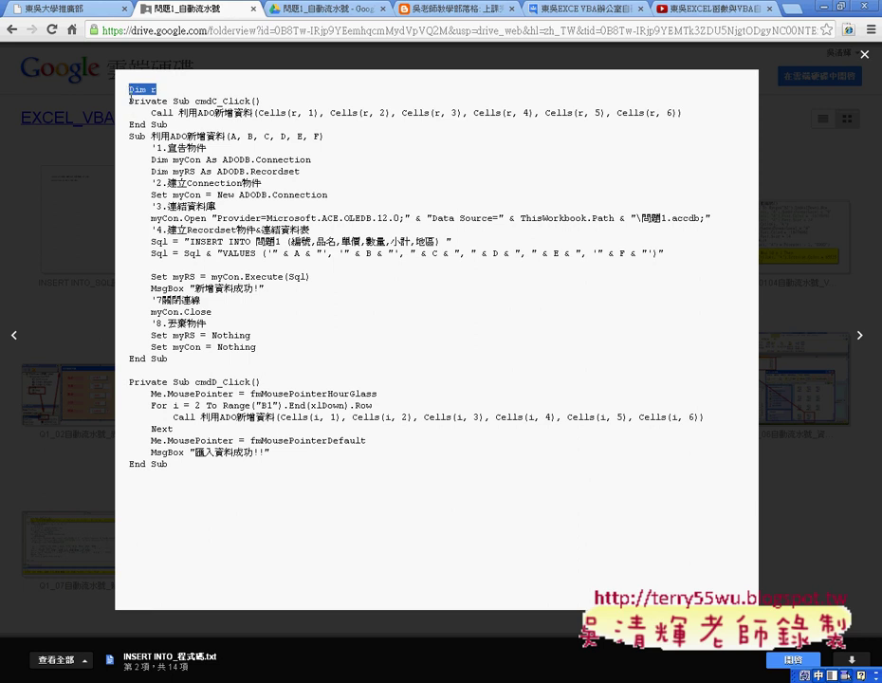
Highlight the cmdC_Click procedure and the six cell arguments it passes to the insert routine
left_click_drag(129, 100, 254, 122)
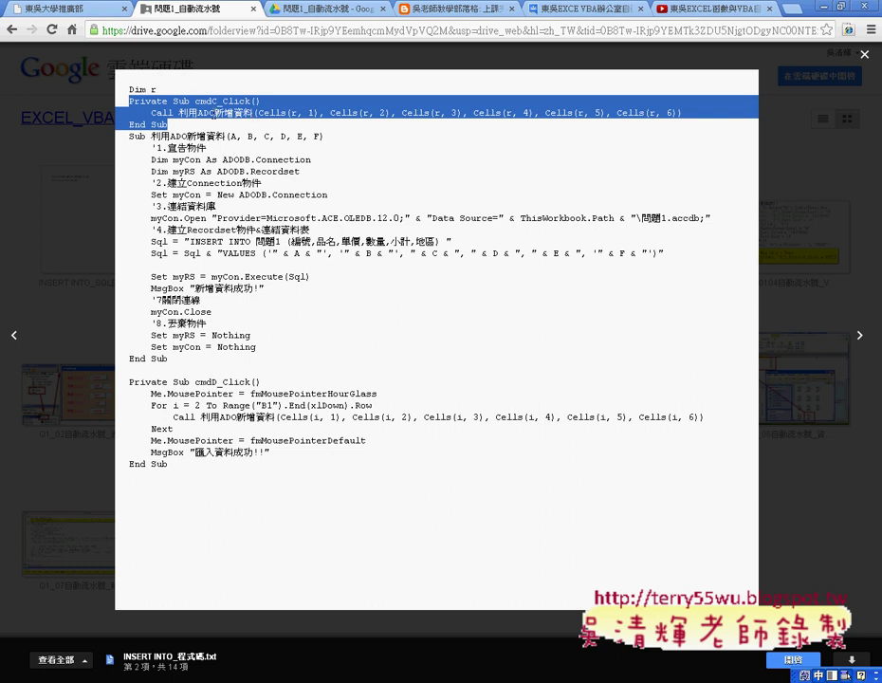
left_click(256, 115)
left_click_drag(257, 114, 680, 114)
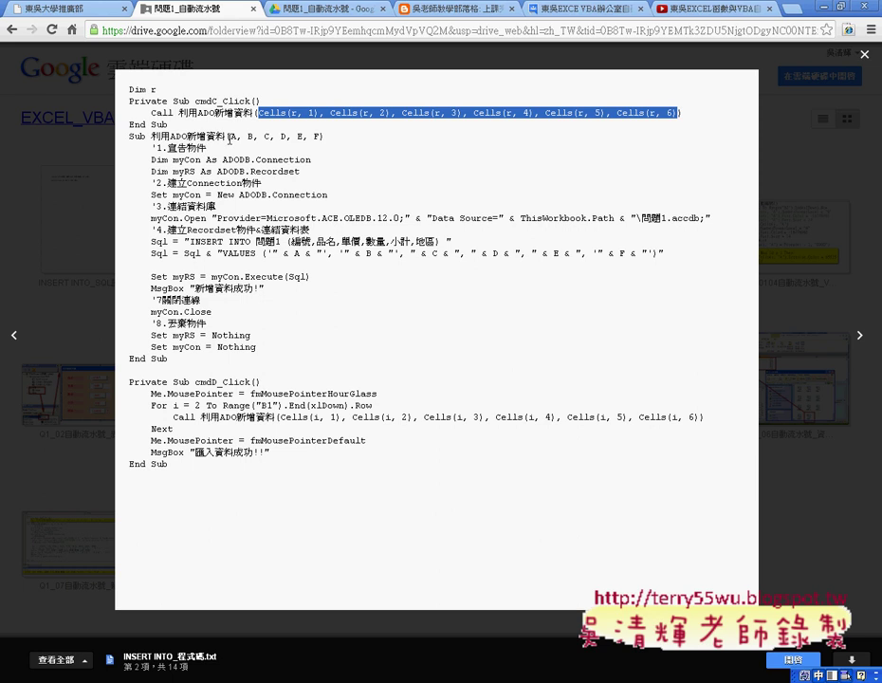
Highlight the A–F parameter list and the insert success message, then minimize Chrome
left_click_drag(230, 137, 322, 137)
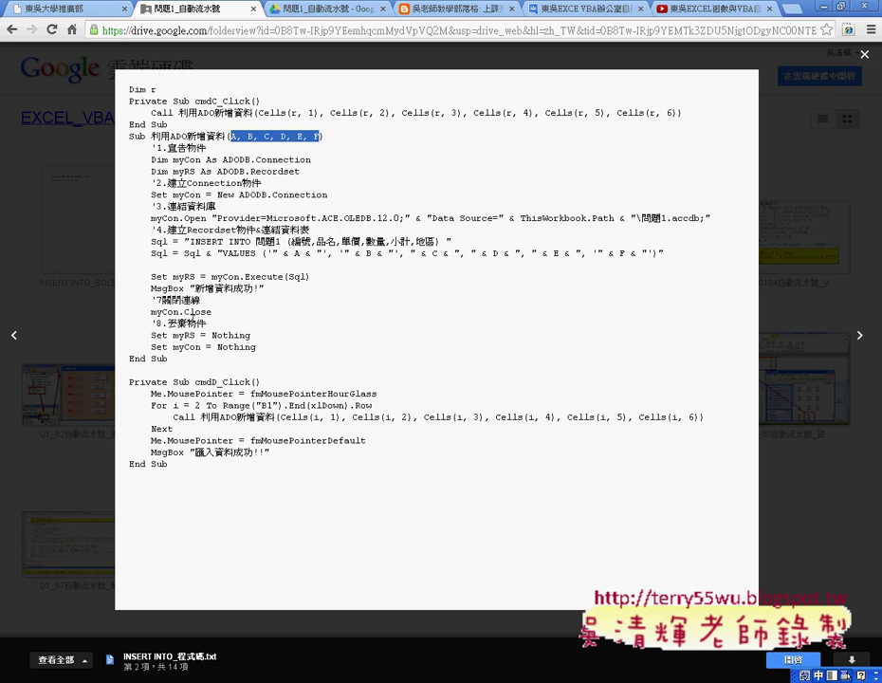
mouse_move(185, 288)
left_mouse_down()
mouse_move(263, 287)
mouse_move(151, 287)
left_mouse_up()
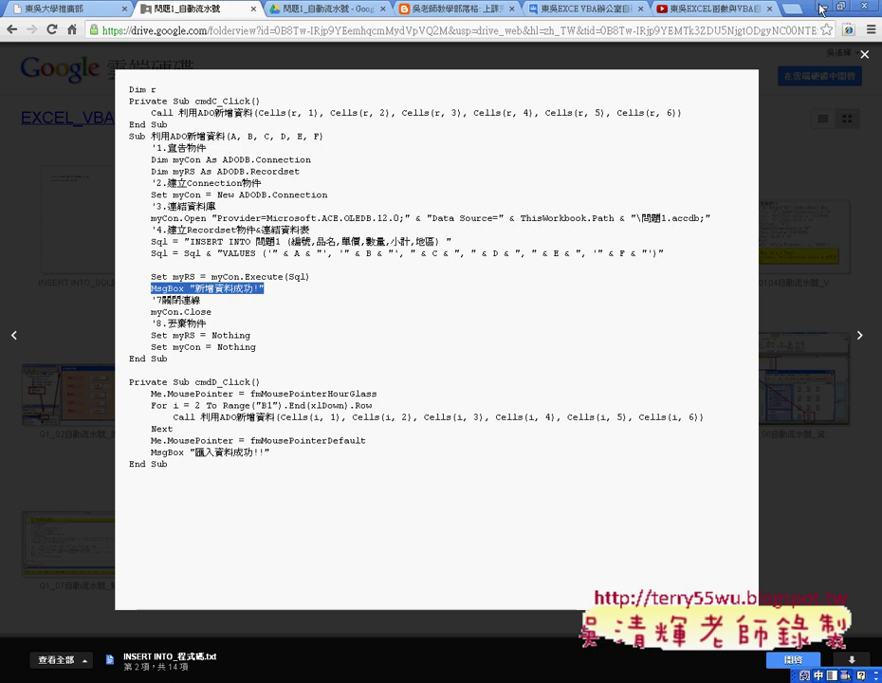
left_click(821, 9)
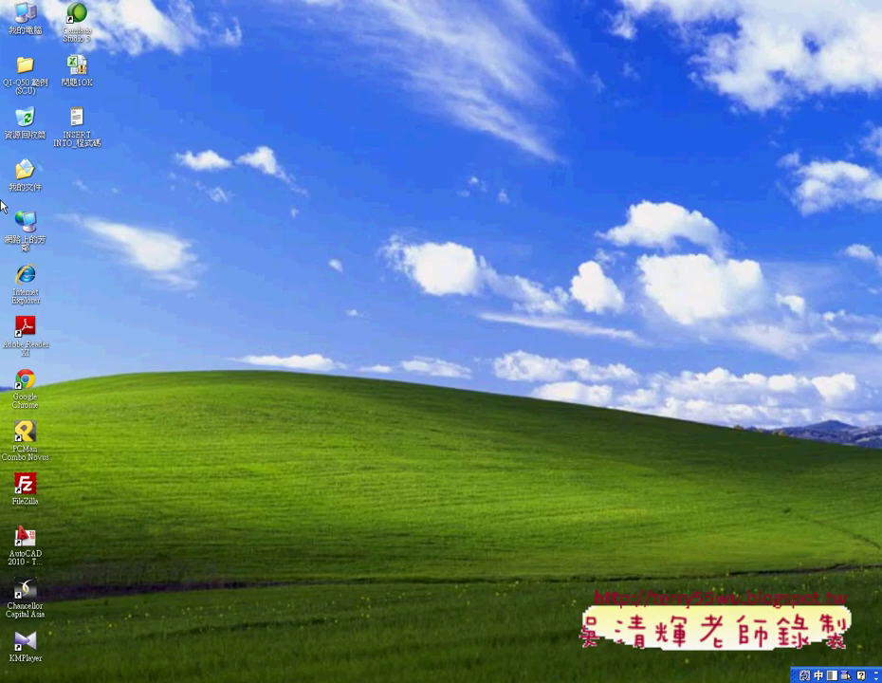
Open the 問題1 Access database inside the desktop folder Q1-Q50 範例(SCU)
double_click(27, 80)
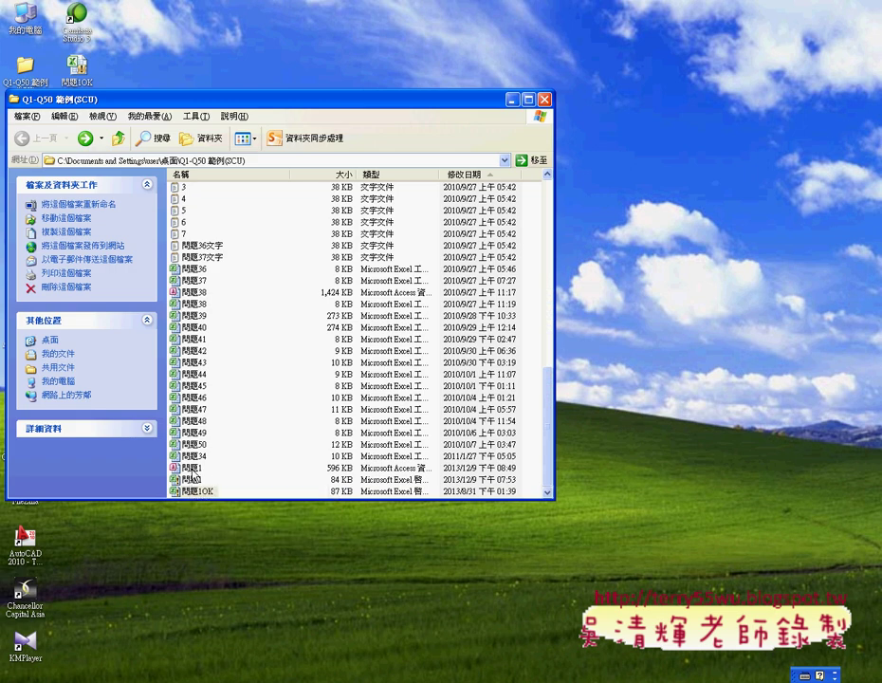
left_click(285, 467)
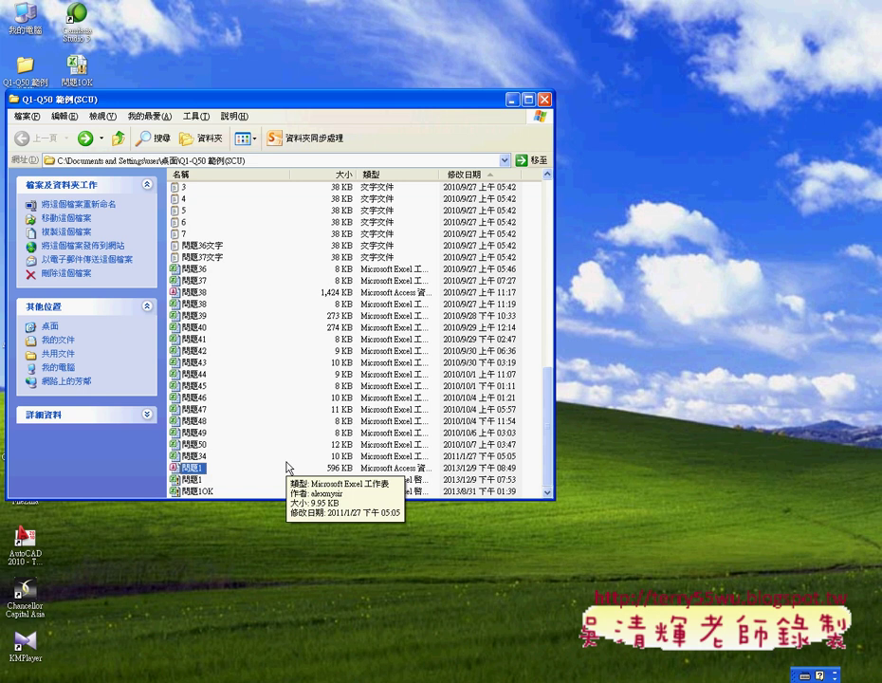
double_click(287, 466)
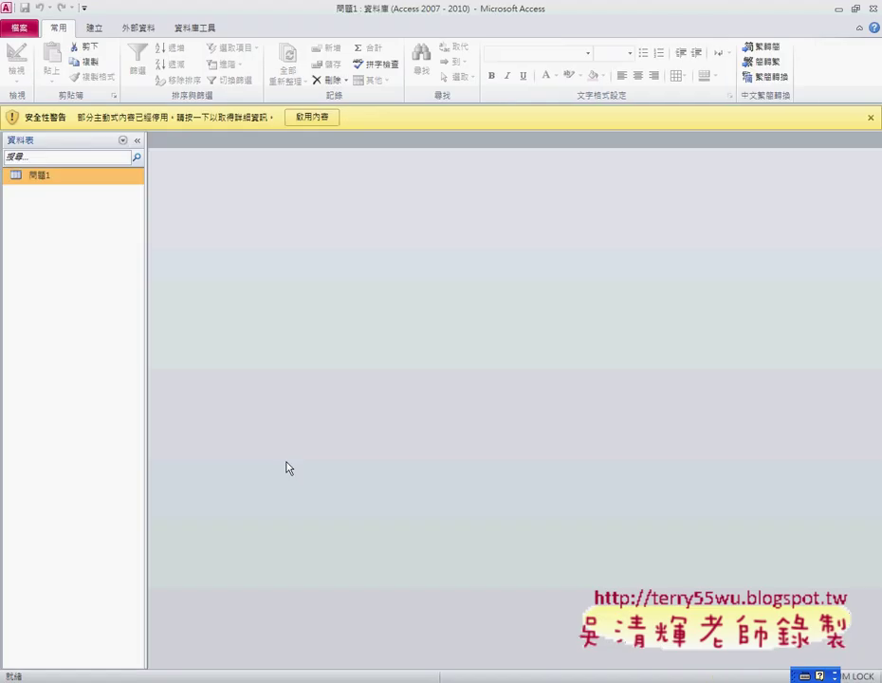
Enable the database content and open the 問題1 table
left_click(312, 117)
double_click(42, 150)
scroll(338, 313, "down", 3)
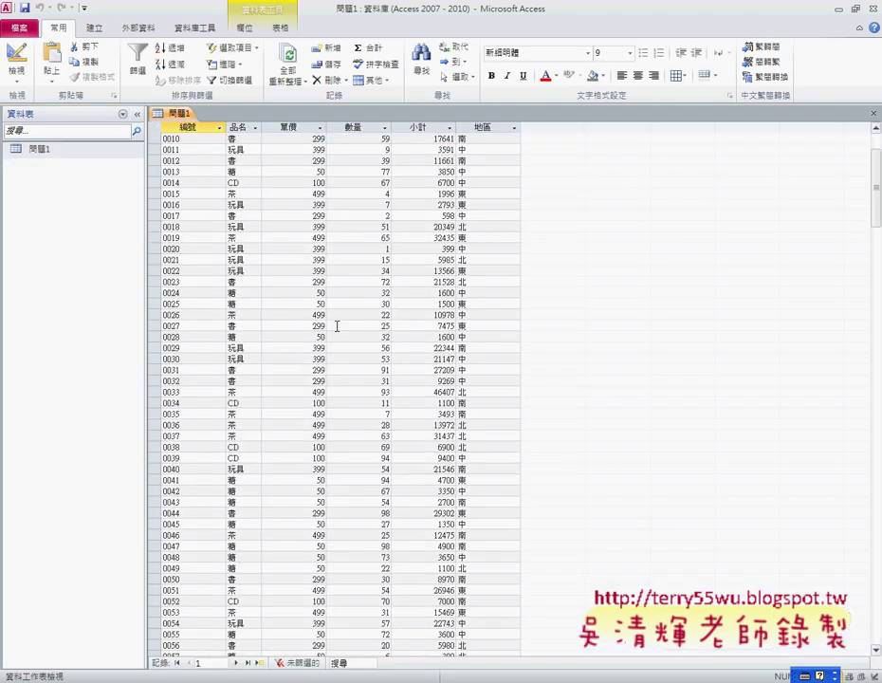
scroll(285, 474, "down", 4)
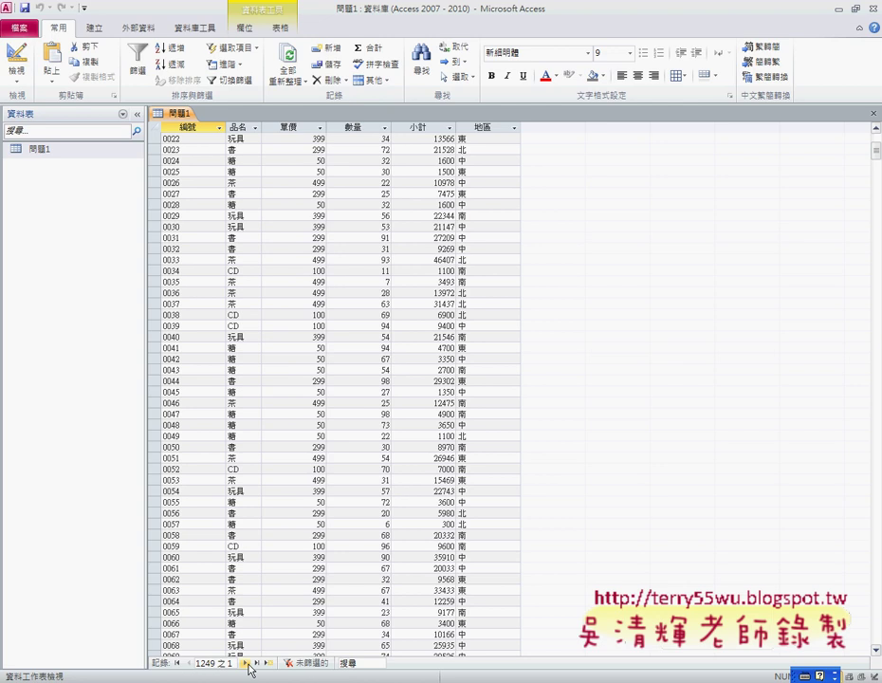
Go to the last record, 1245, to confirm 1249 records, then return to the first record
left_click(259, 664)
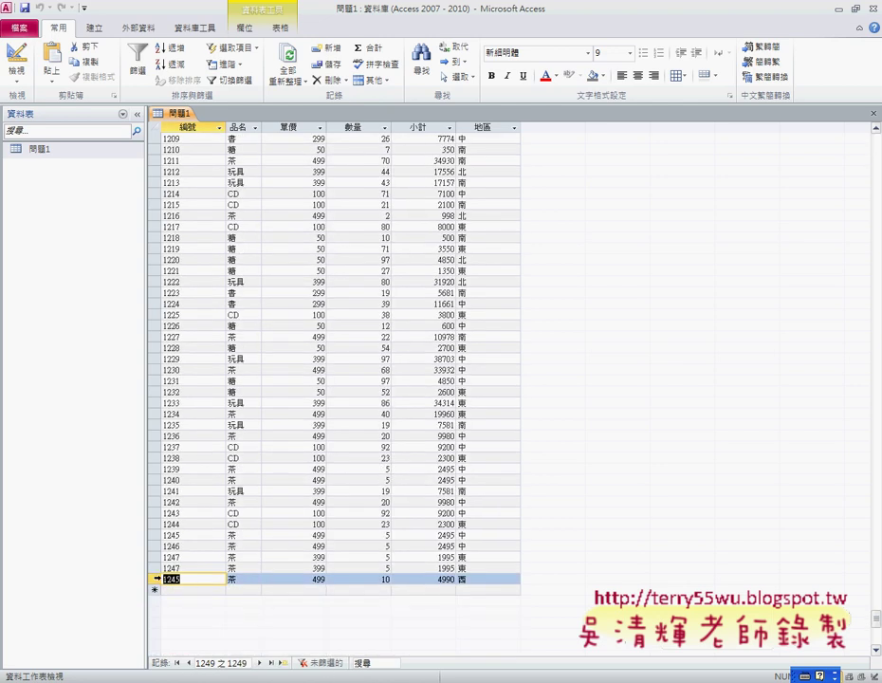
left_click(155, 579)
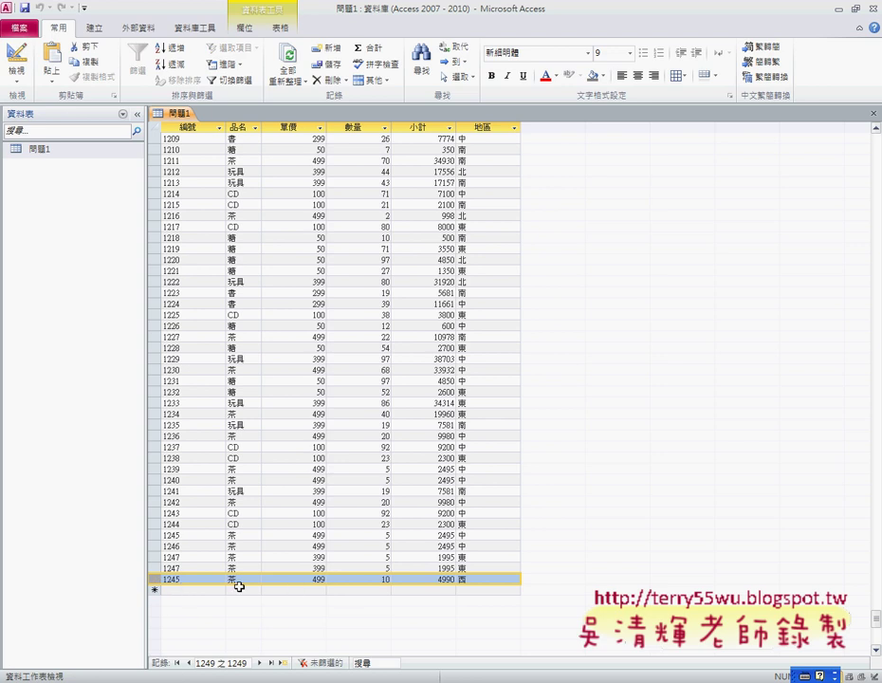
scroll(239, 587, "up", 5)
scroll(237, 585, "up", 6)
scroll(287, 516, "up", 10)
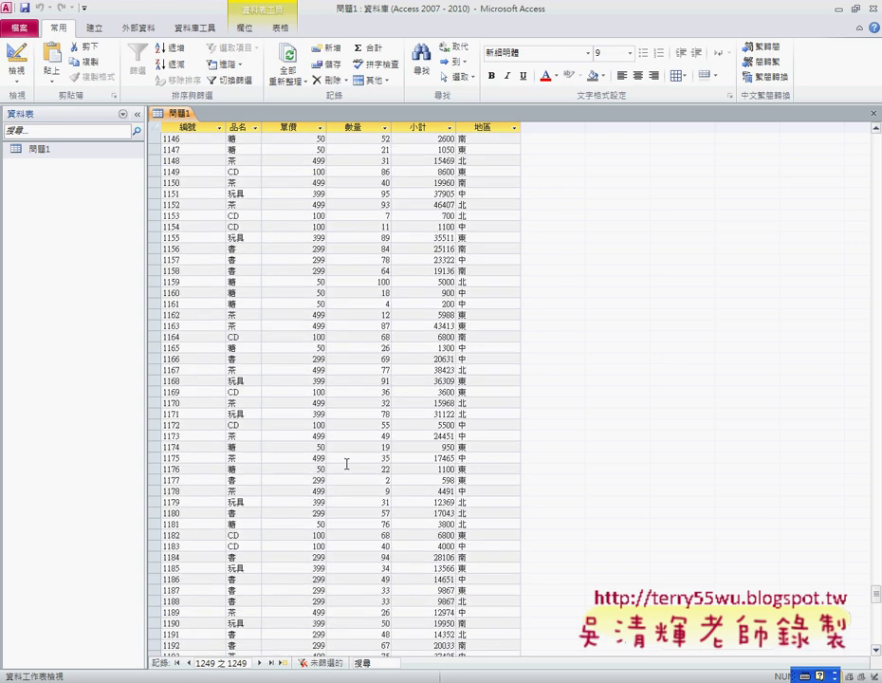
left_click(177, 664)
Delete all 1249 records from the 問題1 table, then switch to the 問題1OK Excel workbook
left_click(155, 127)
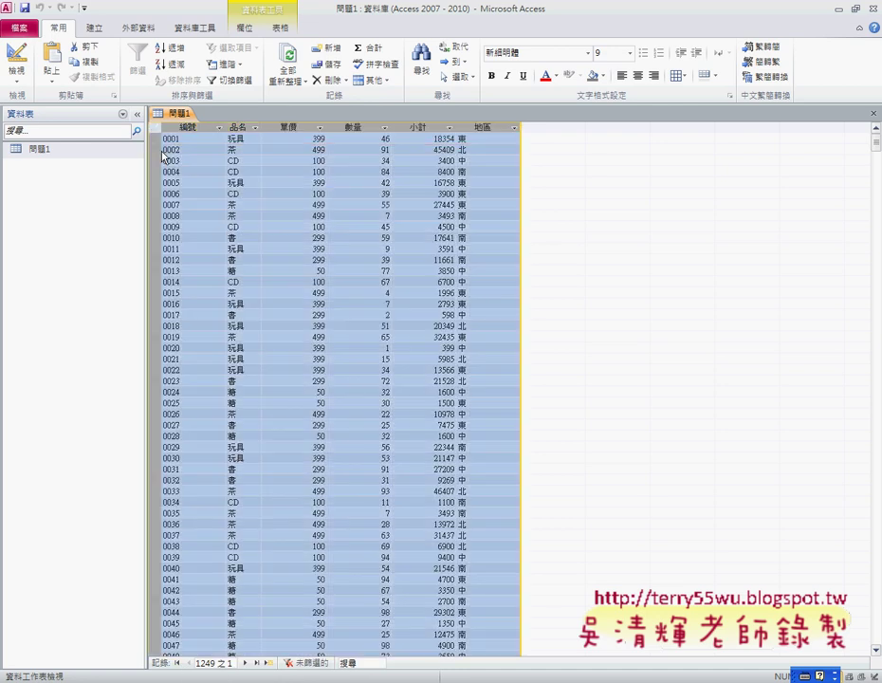
key("Delete")
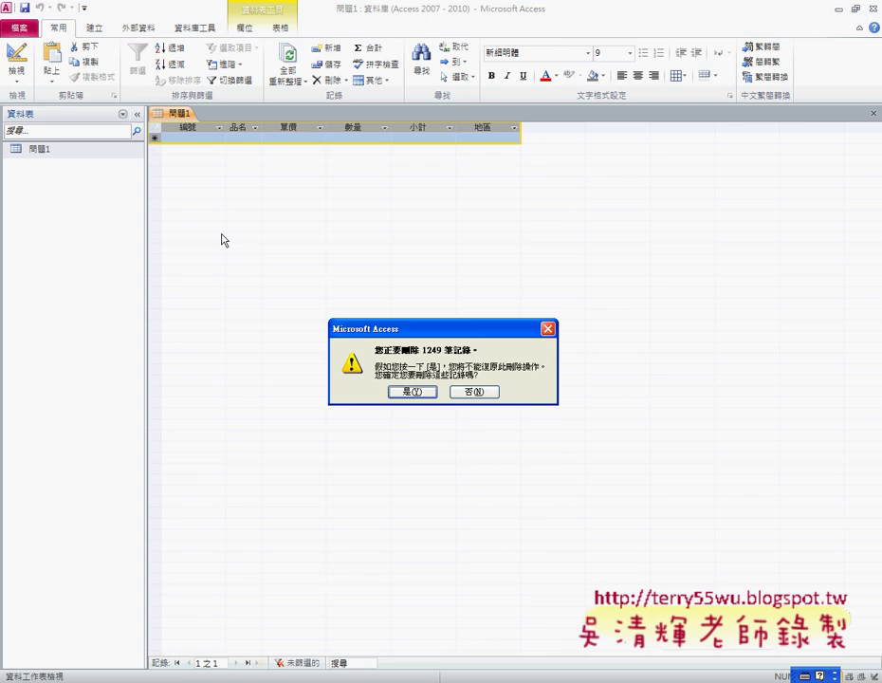
left_click(409, 391)
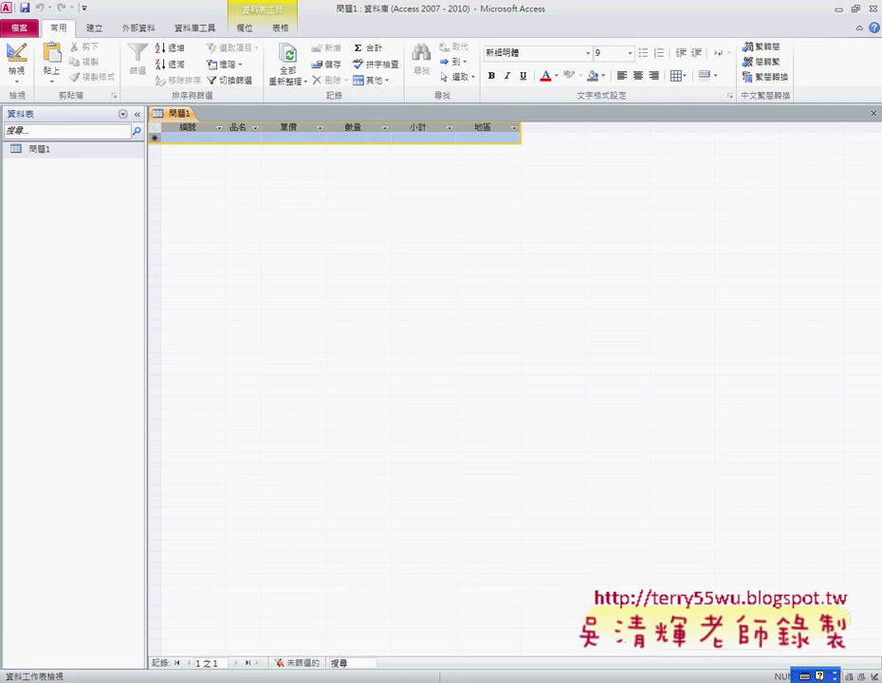
key("alt+Tab")
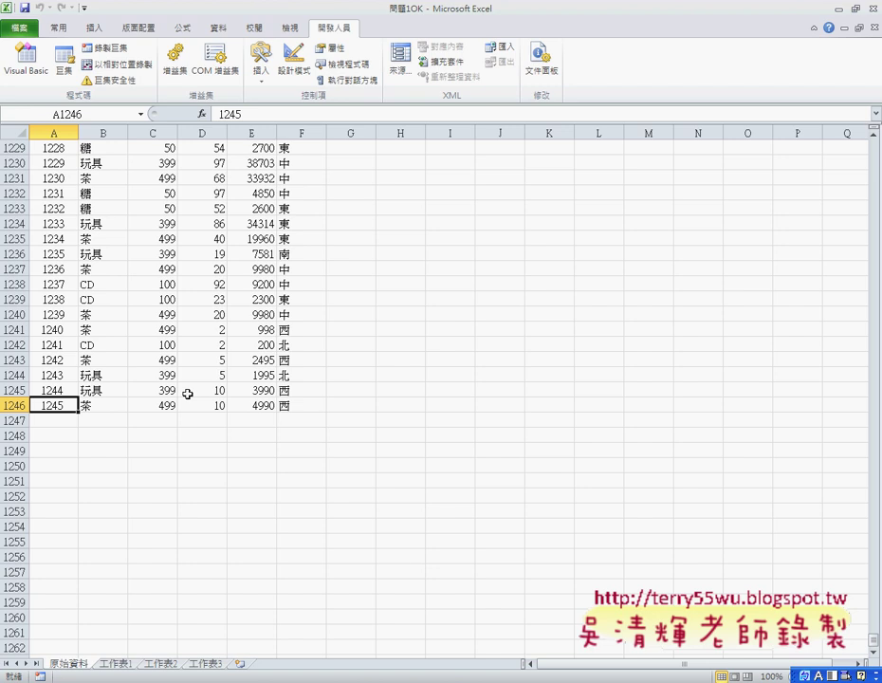
Check that the 原始資料 data runs from A2 to row 1246 (record 1245), then return to VBA
key("ctrl+Home")
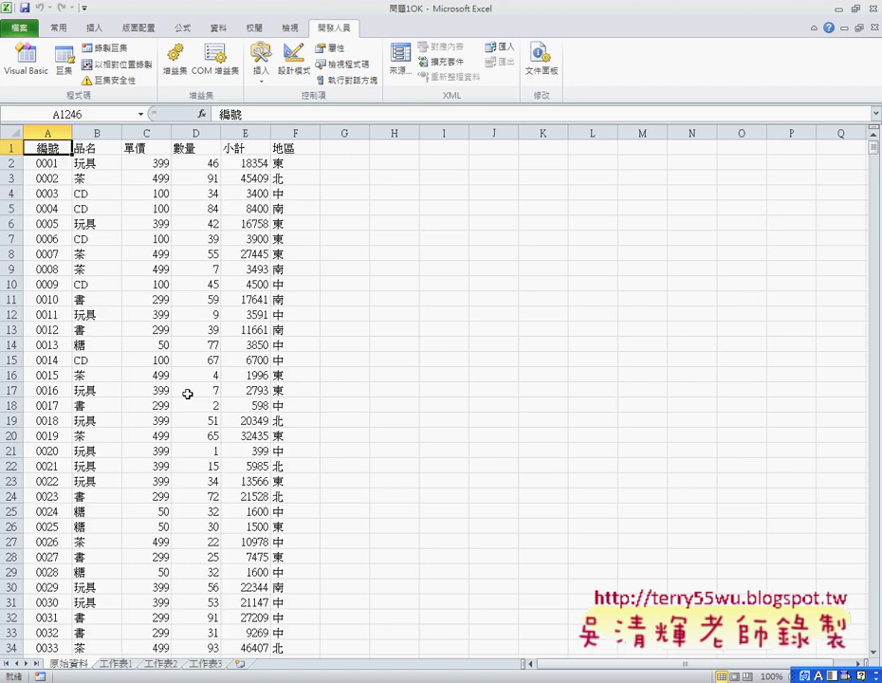
key("Down")
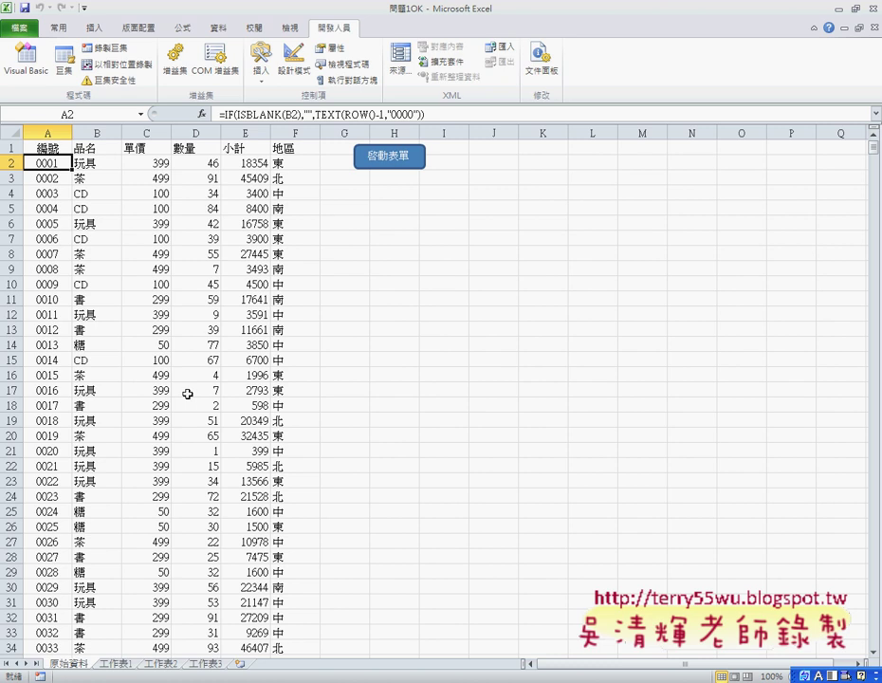
key("ctrl+Down")
key("ctrl+Home")
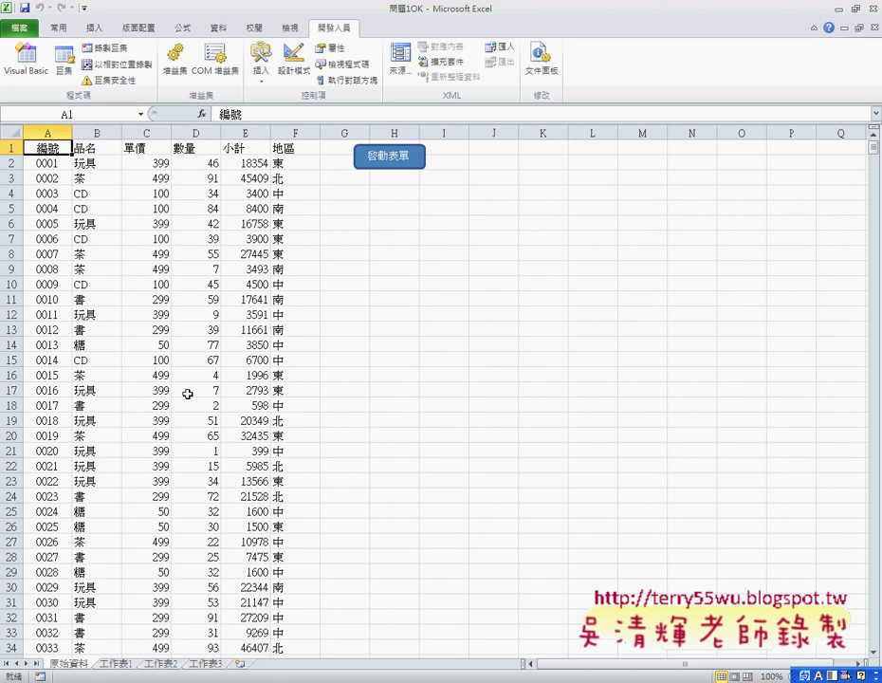
key("Down")
key("ctrl+Down")
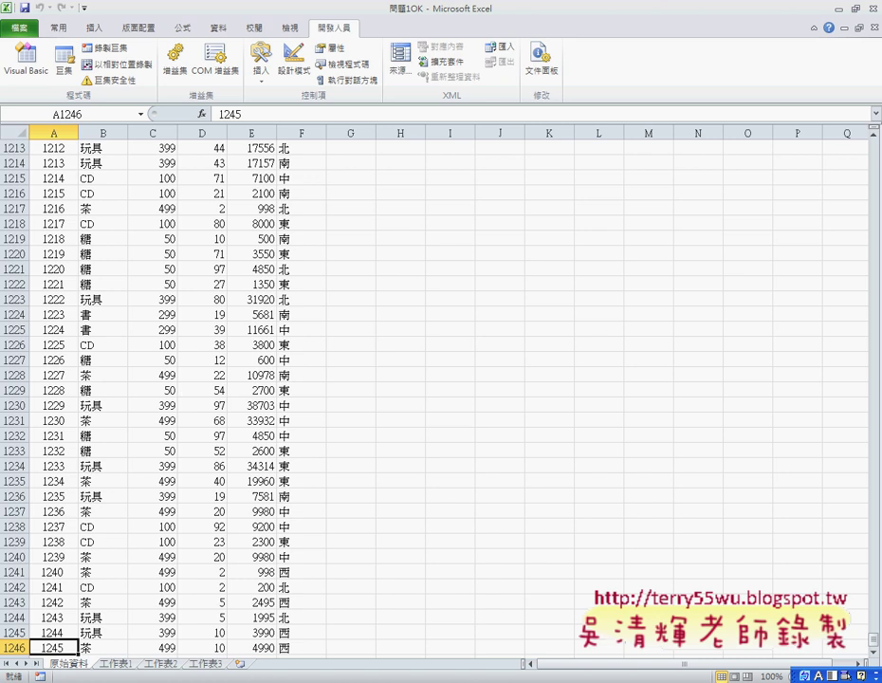
key("alt+F11")
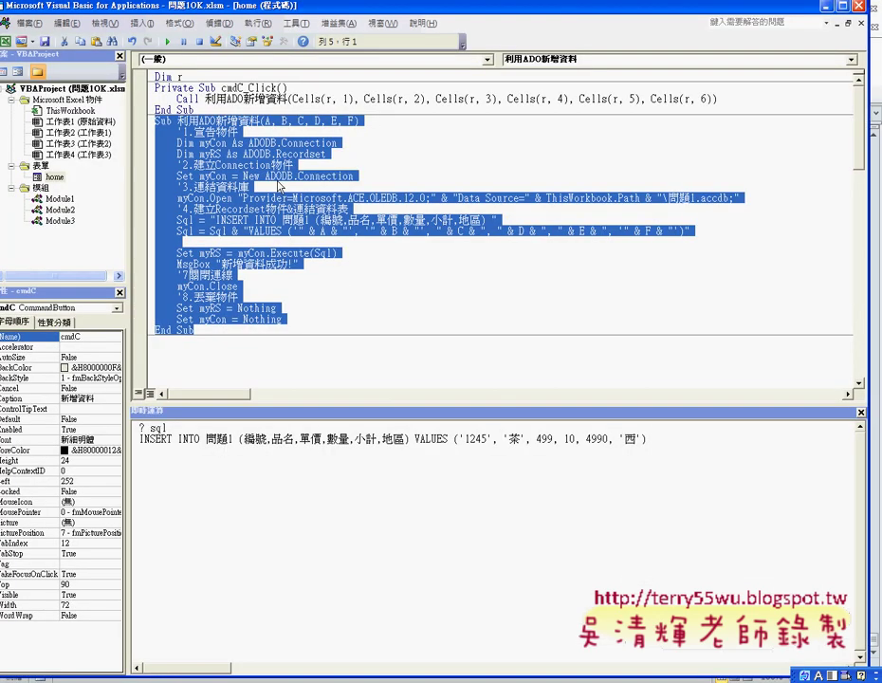
Open the home UserForm and create the cmdD_Click procedure for the 全部匯入 button
left_click(54, 178)
double_click(53, 177)
left_click(406, 205)
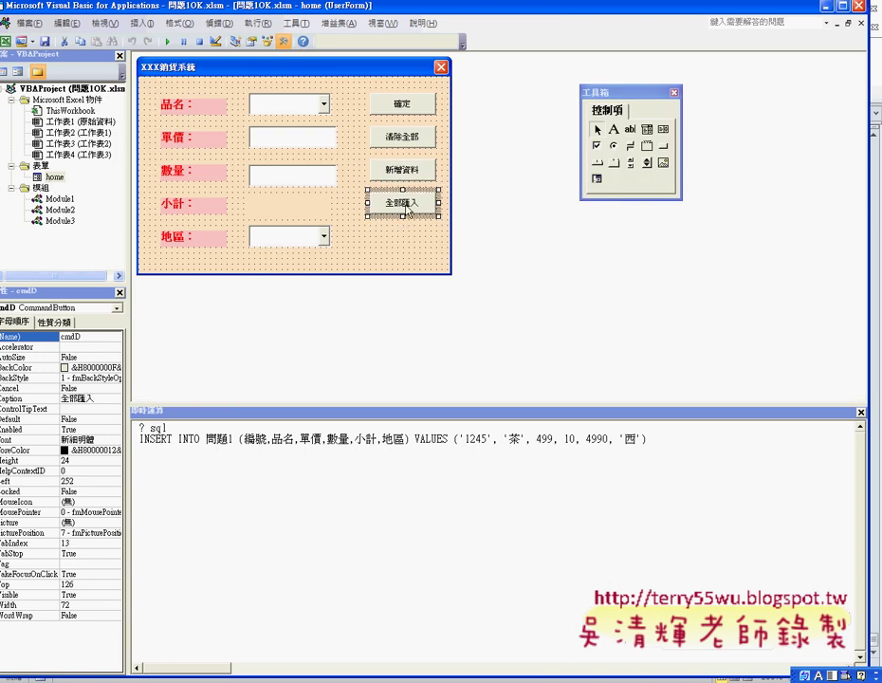
double_click(406, 205)
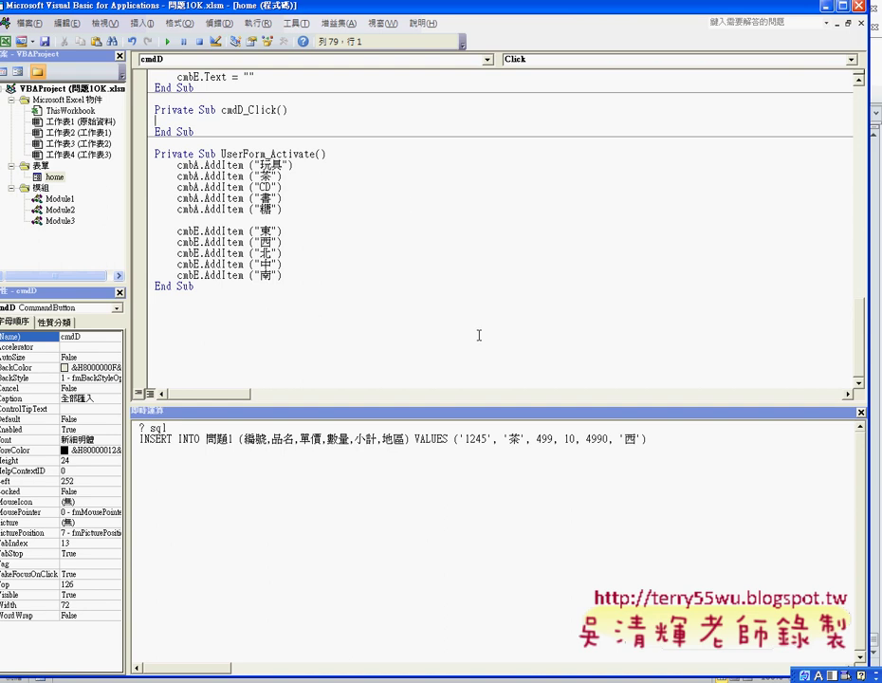
Begin an indented loop line 'for i' inside cmdD_Click
scroll(479, 335, "up", 2)
scroll(479, 335, "up", 2)
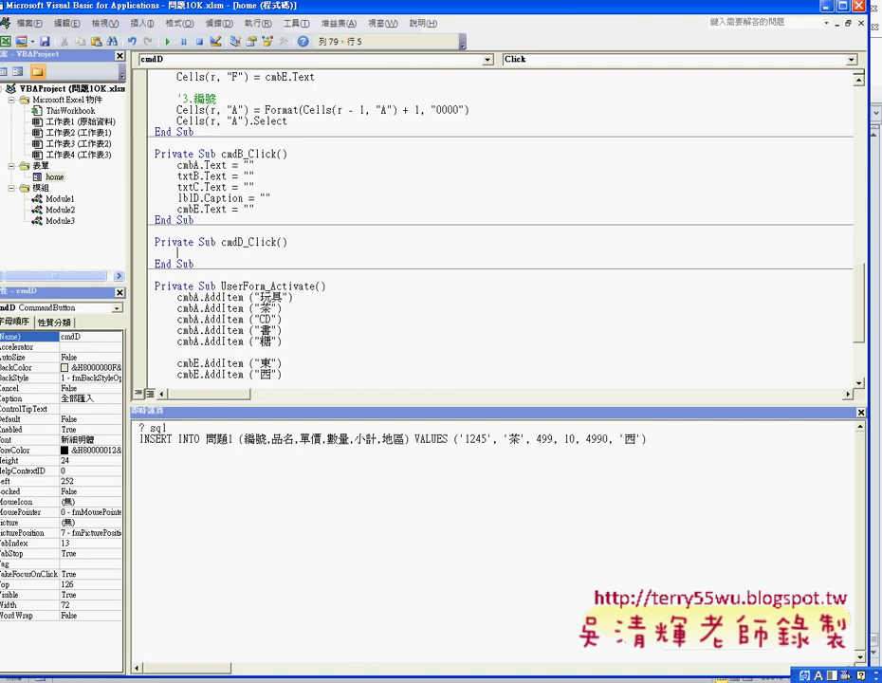
key("Tab")
type("fo")
type("r ")
type("i=")
key("BackSpace")
Complete the loop header For i = 2 To Range("A1").End(xlDown).Row
type("=")
type("2 to")
type(" ran")
type("ge(")
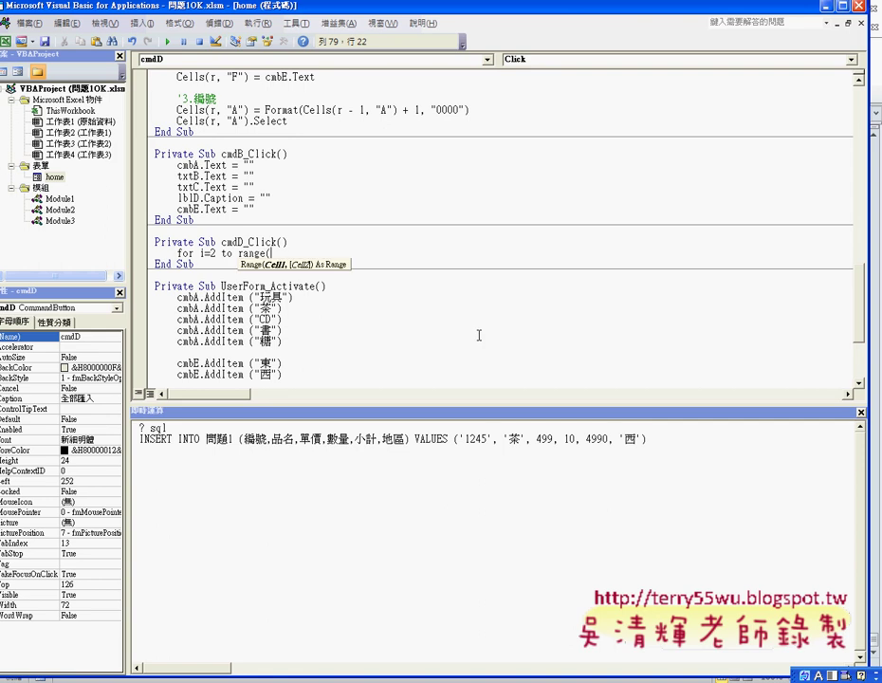
type("\"A1")
type("\")")
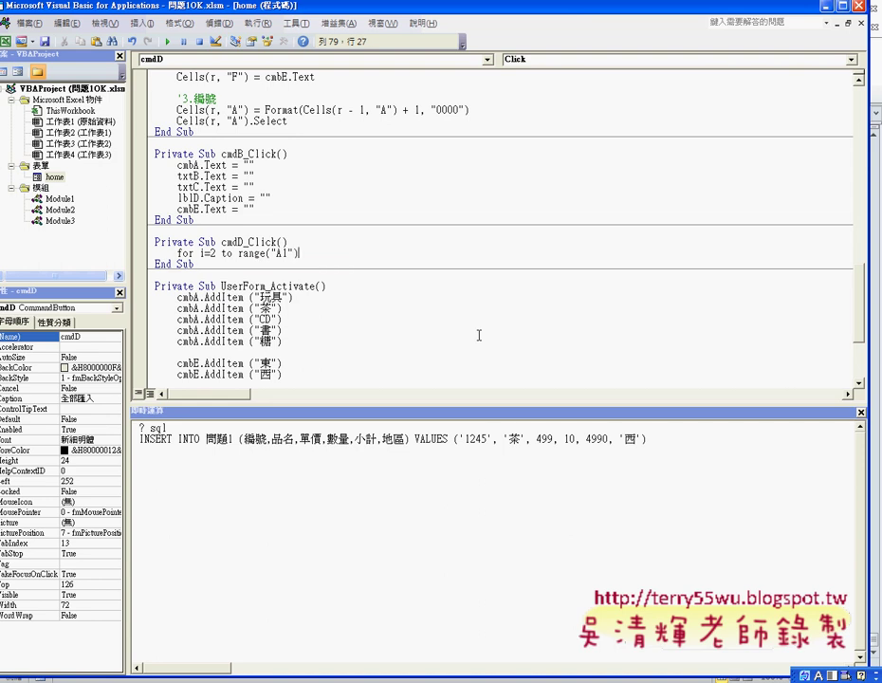
type(".")
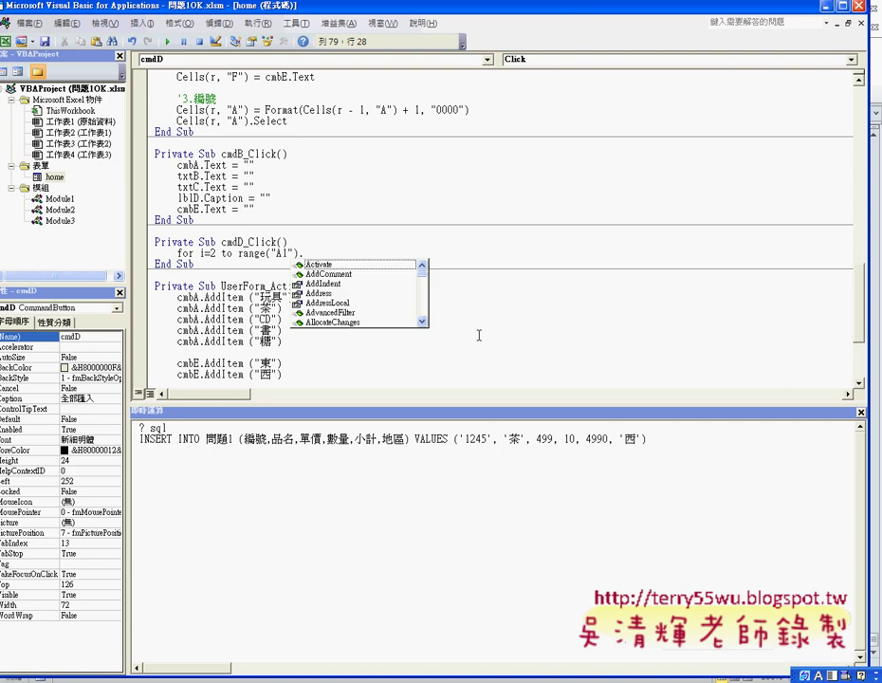
type("End ")
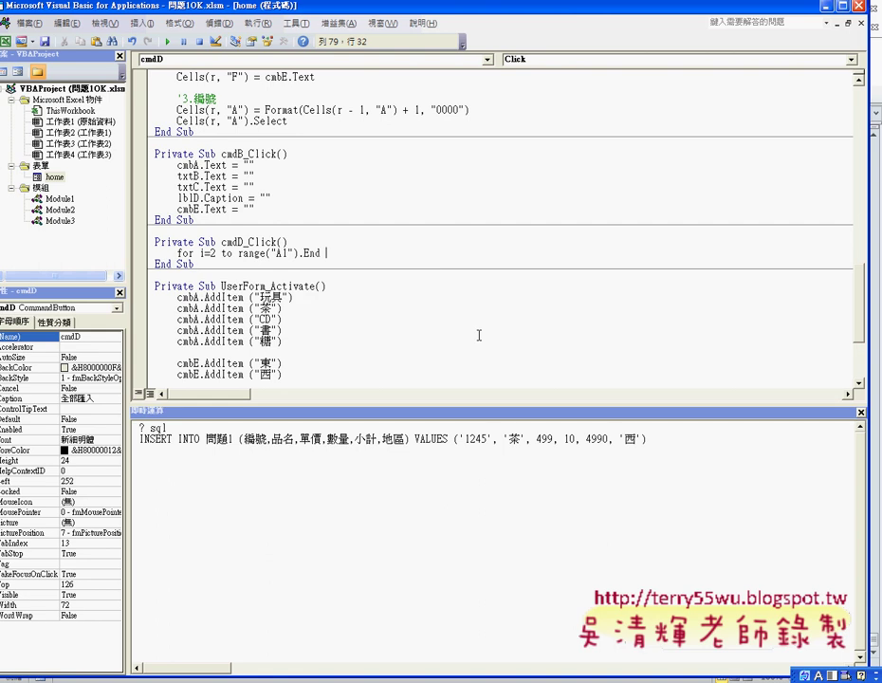
type("(")
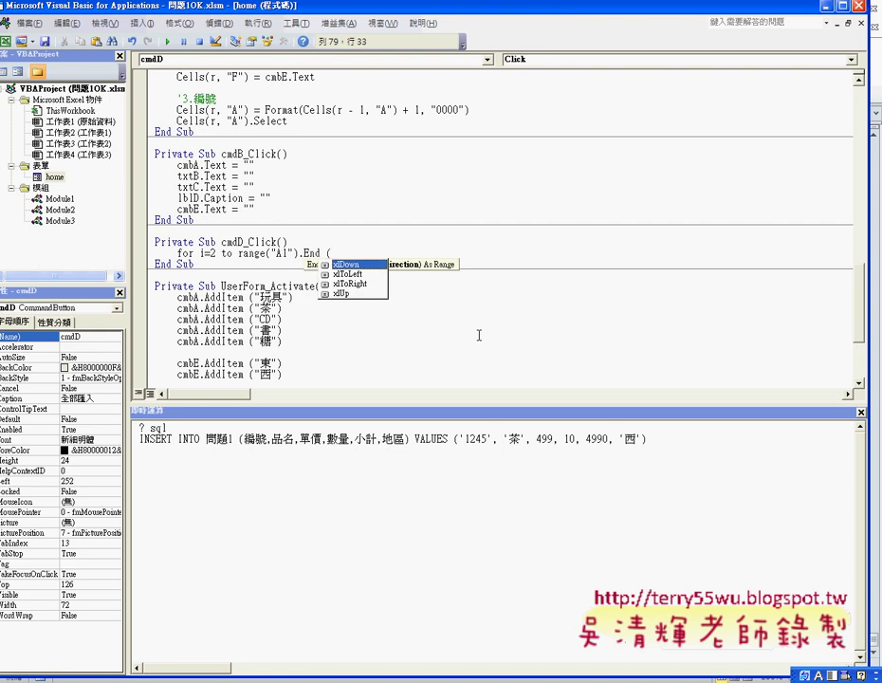
key("Tab")
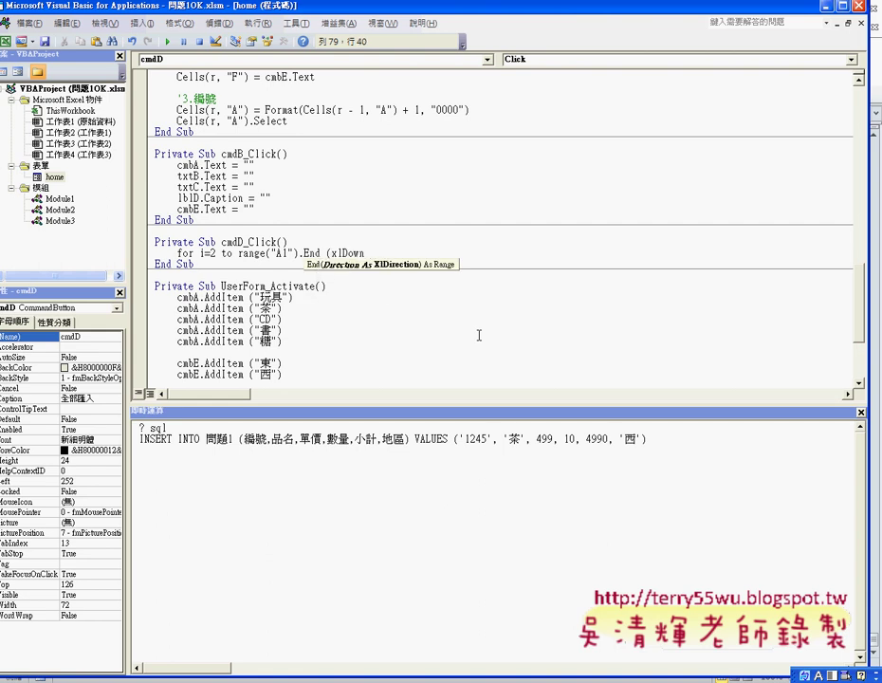
type(").")
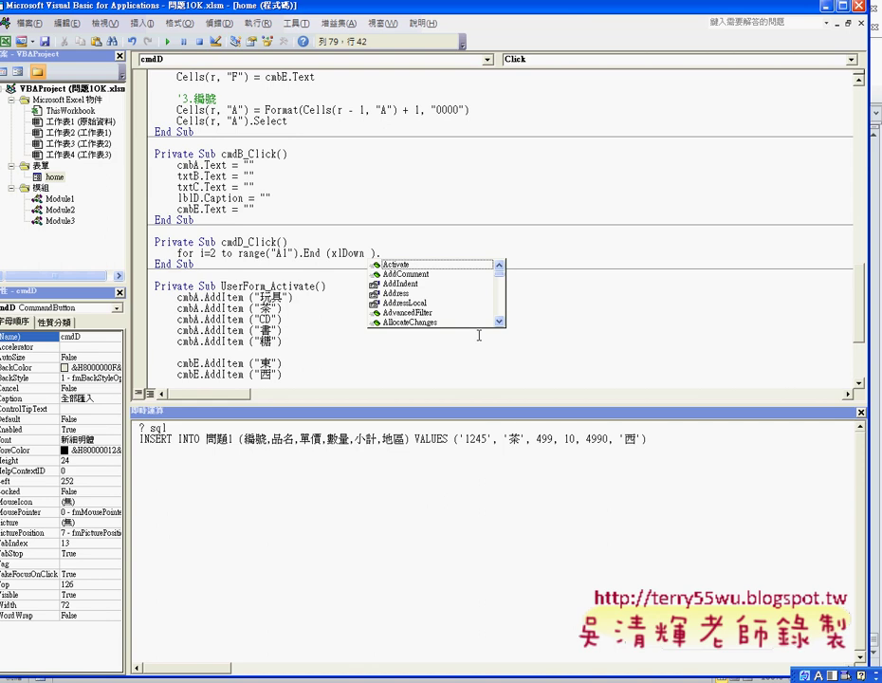
type("r")
key("Down")
key("Down")
key("Down")
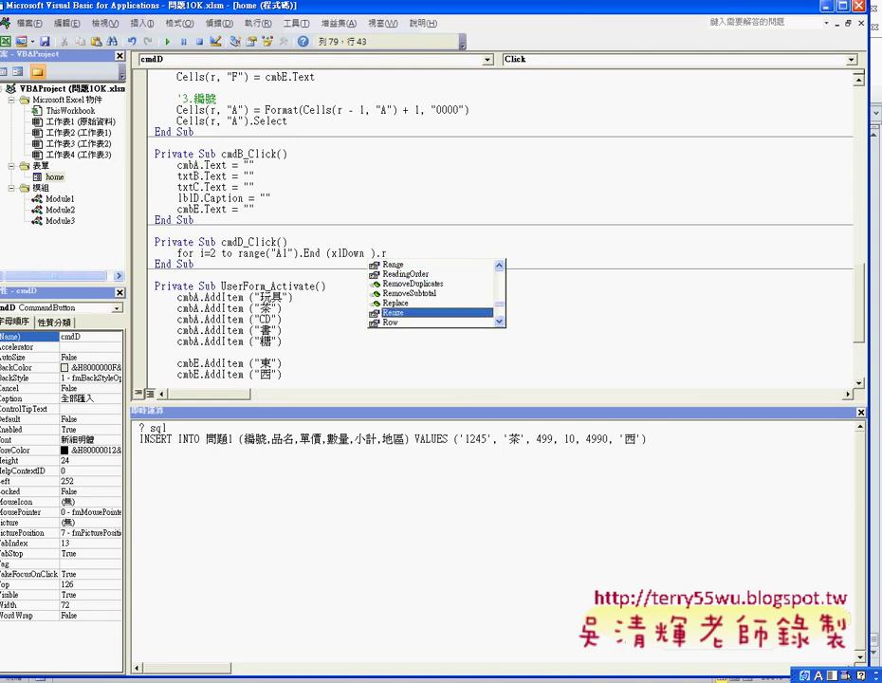
key("Down")
key("Tab")
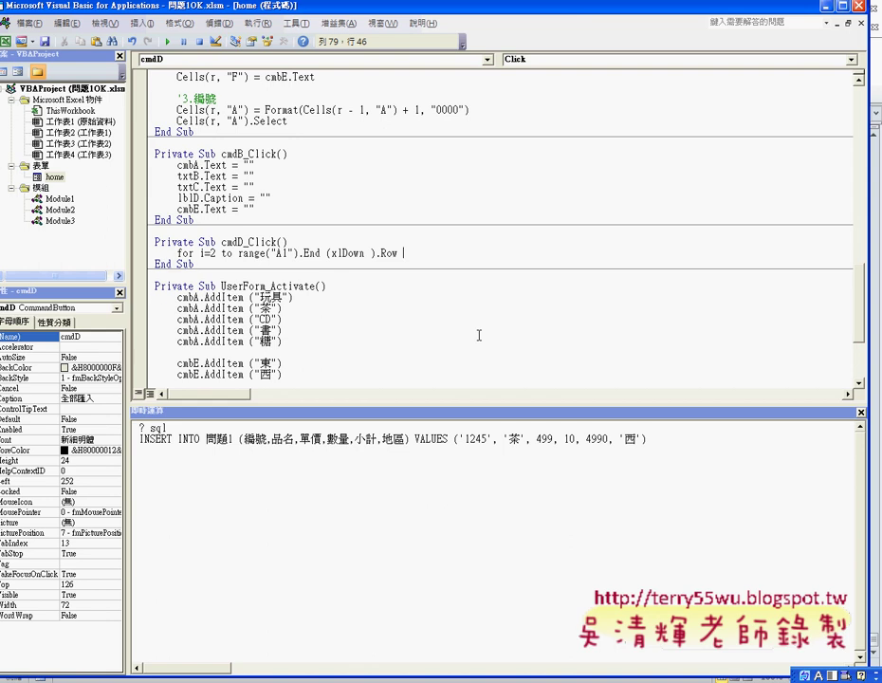
Close the loop with Next, leaving an empty body line
key("Return")
key("Return")
type("ne")
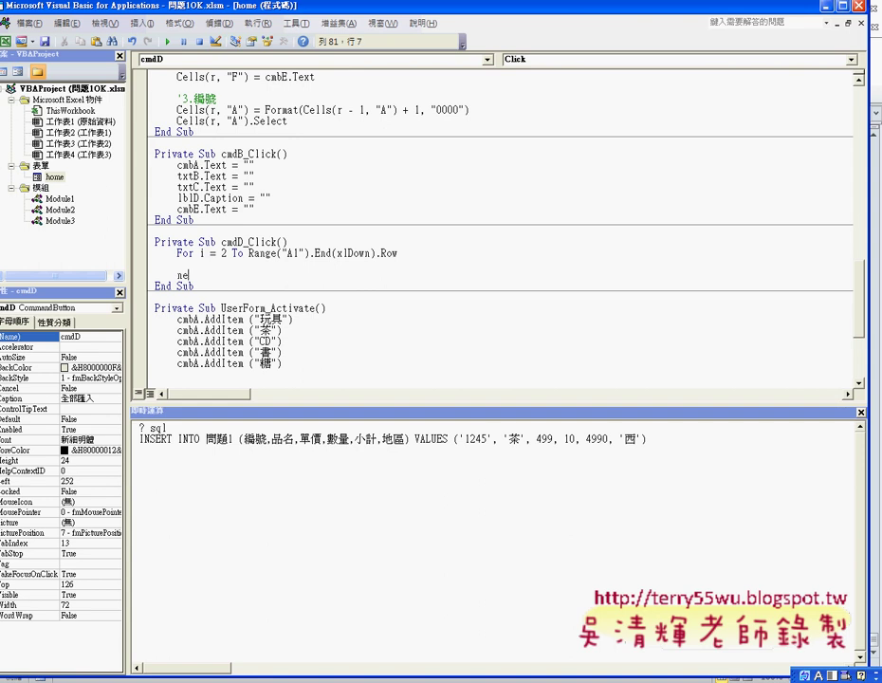
type("xt")
key("Up")
Select the ADO insert Call line in cmdC_Click
scroll(494, 218, "up", 3)
scroll(493, 218, "up", 3)
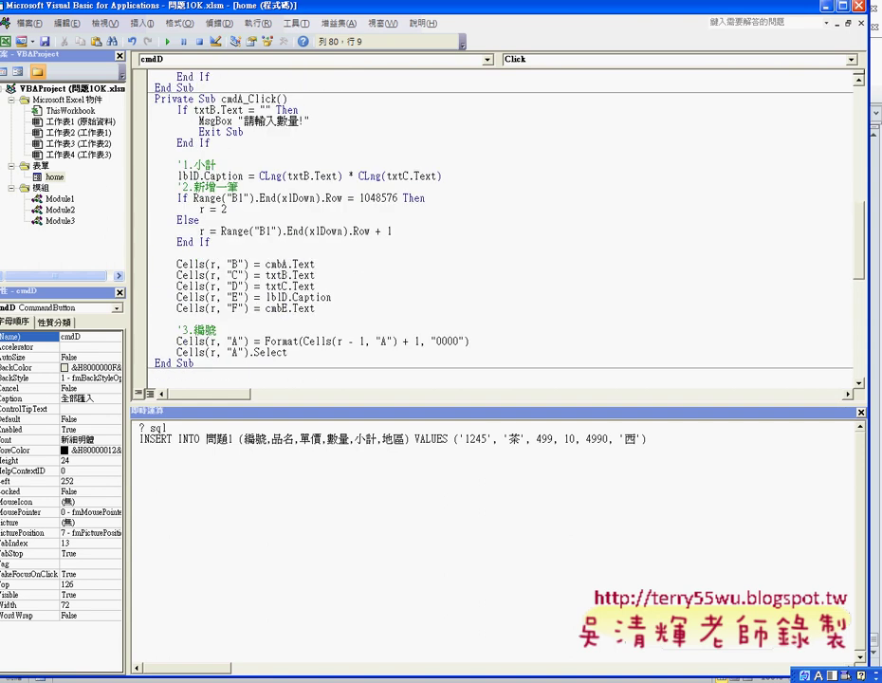
scroll(493, 218, "up", 3)
scroll(494, 218, "up", 3)
scroll(384, 115, "up", 6)
scroll(384, 115, "up", 1)
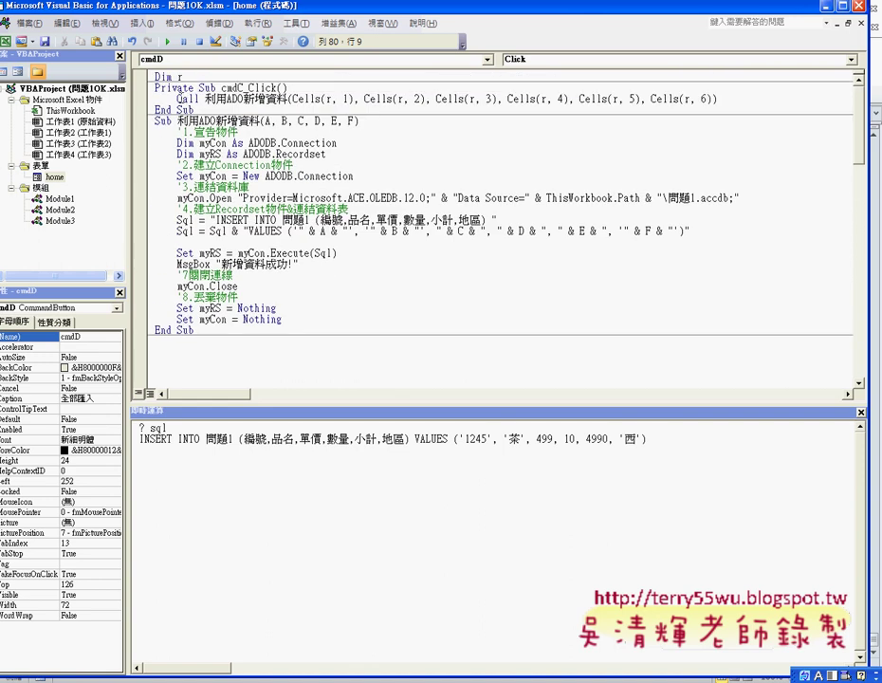
left_click_drag(176, 99, 734, 101)
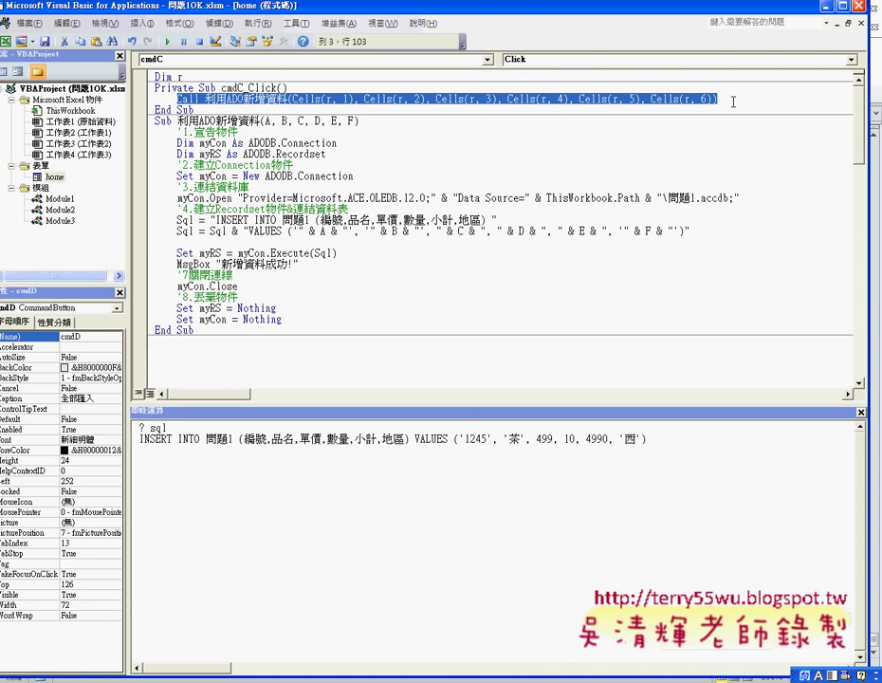